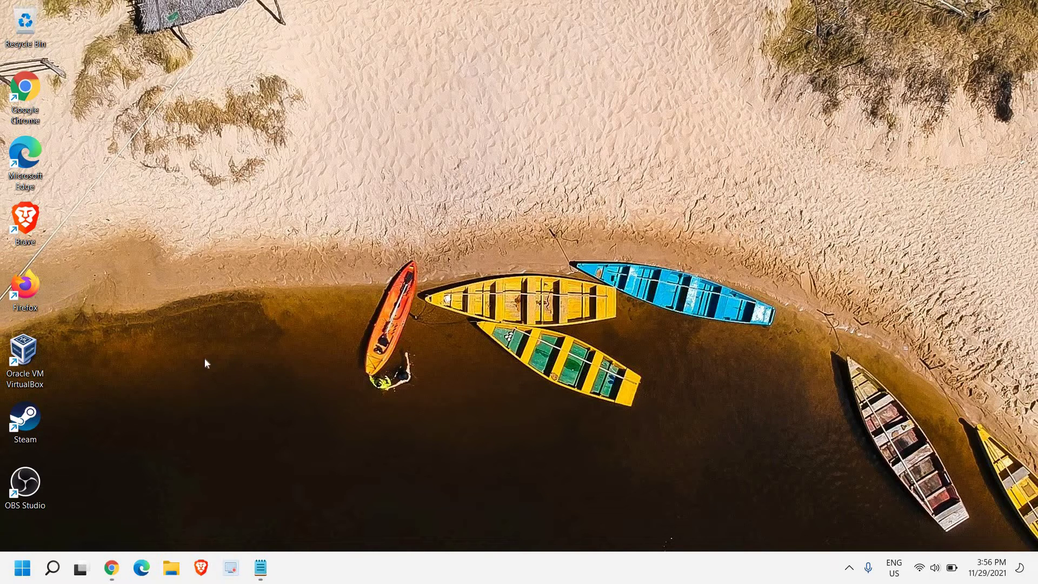
Open File Explorer maximized on This PC and select the New Volume (D:) drive.
left_click(171, 569)
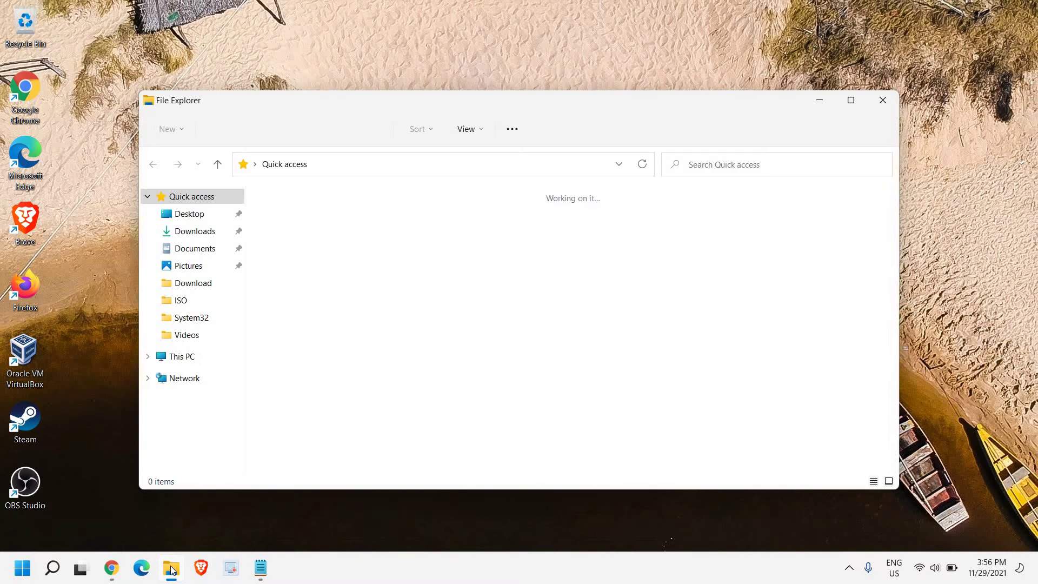
left_click(851, 101)
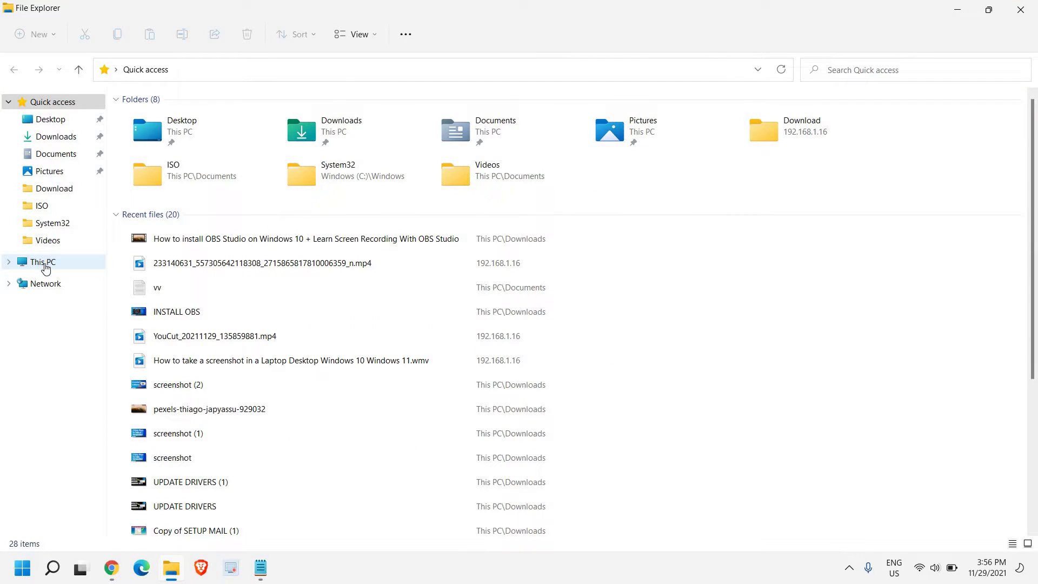
left_click(45, 271)
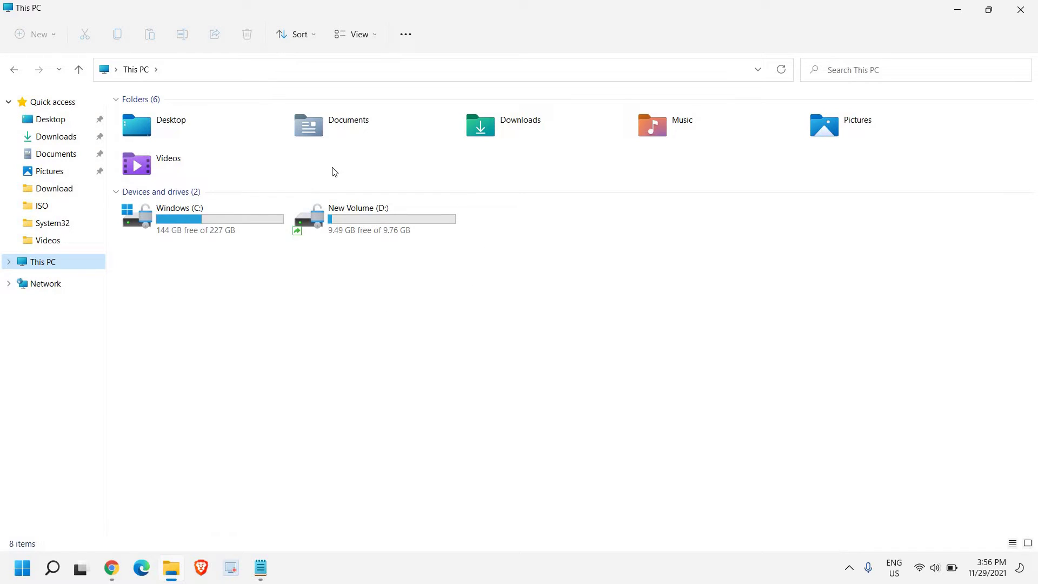
left_click(388, 219)
Show the Sharing page of New Volume (D:) Properties, with network path \\Techie\d.
right_click(389, 220)
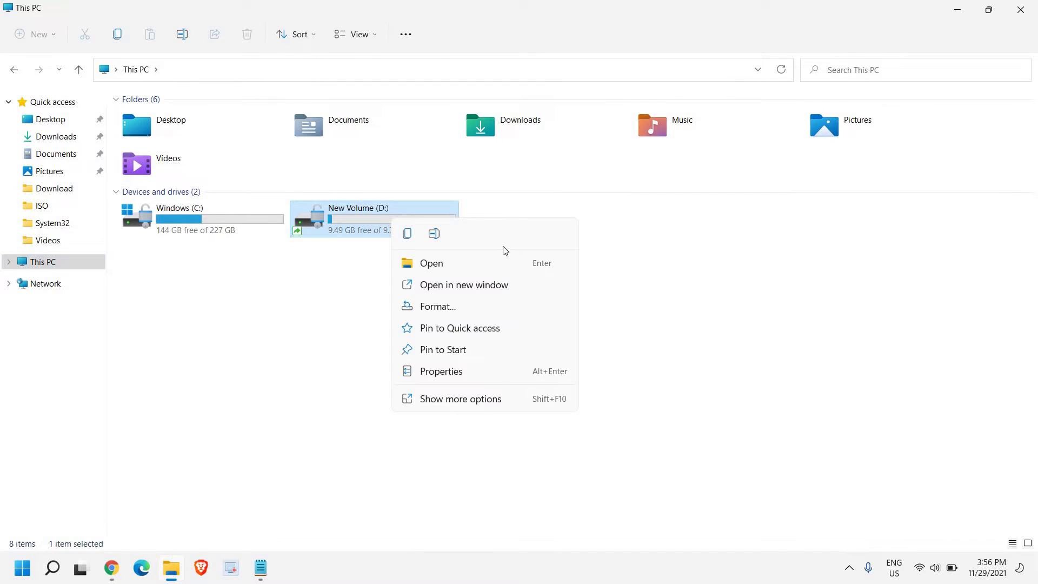
left_click(453, 372)
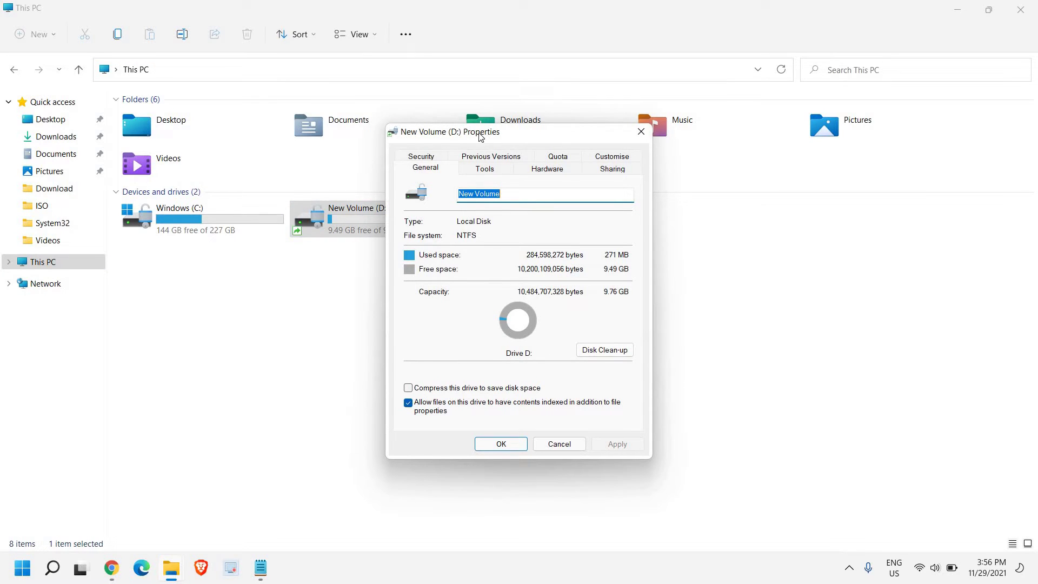
left_click_drag(482, 133, 321, 126)
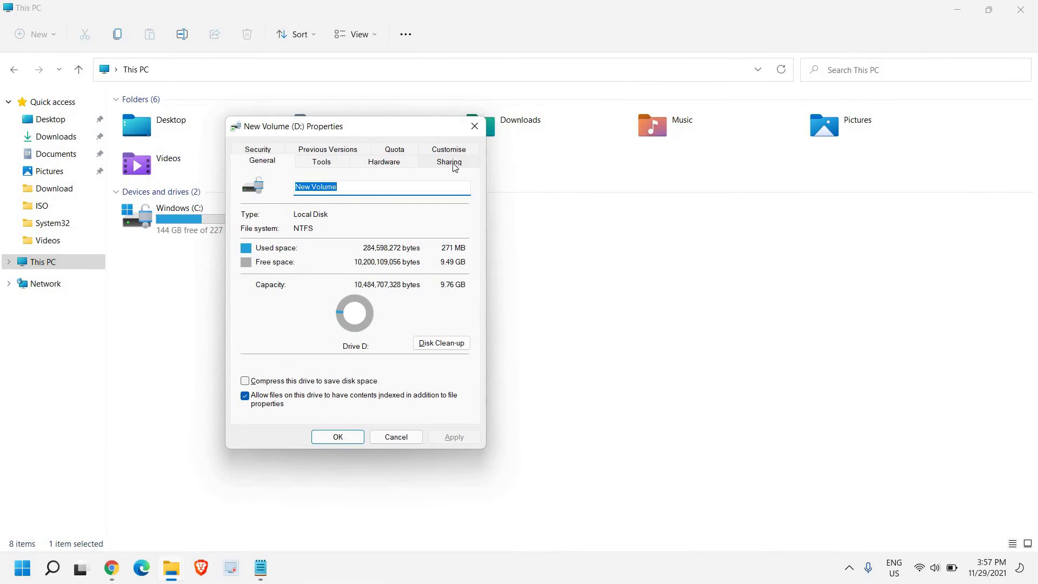
left_click(454, 165)
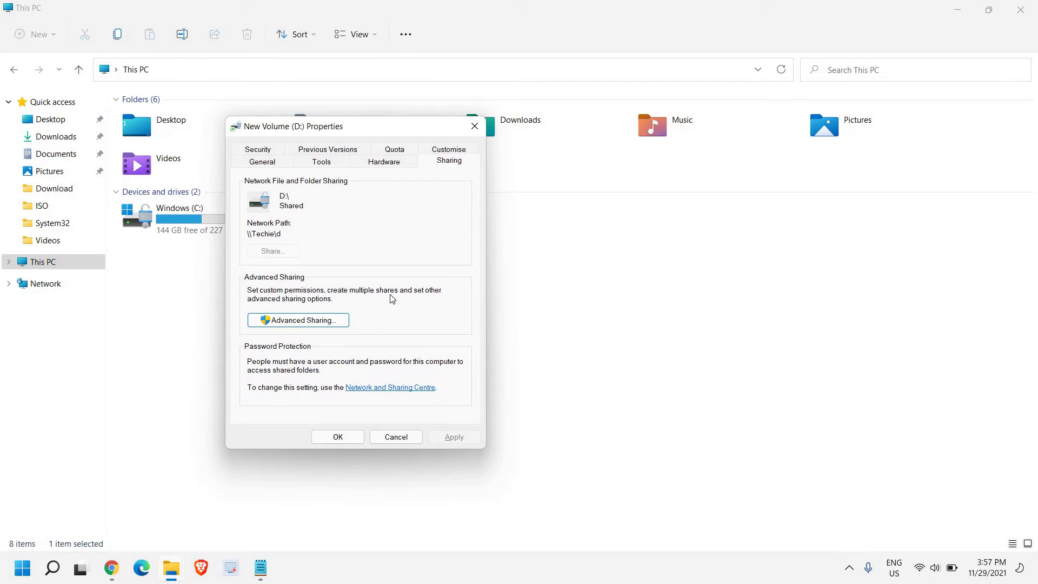
In Advanced Sharing, keep drive D shared as D with a 5-user limit and view its permissions.
left_click(295, 321)
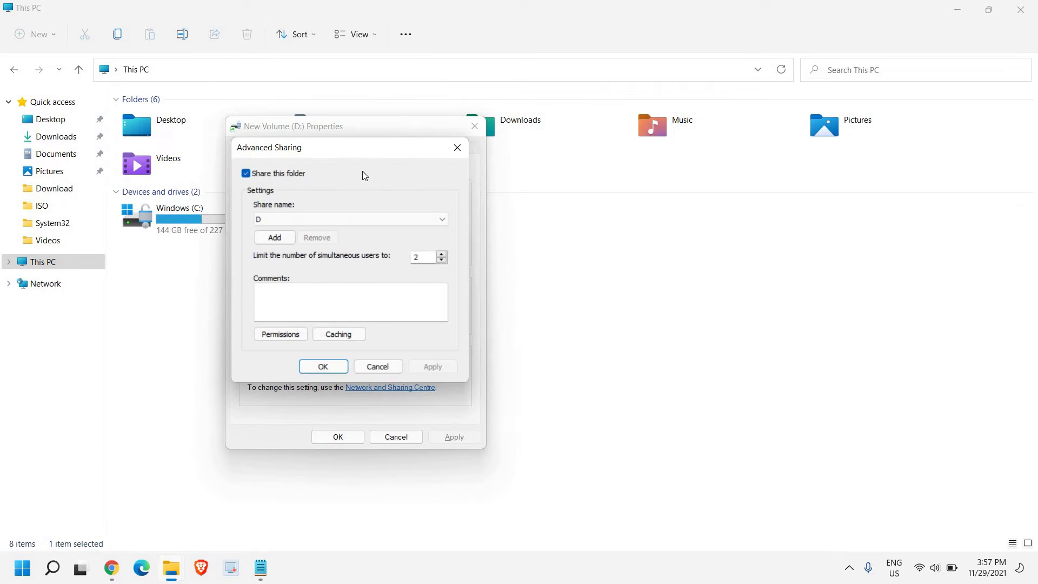
left_click(246, 174)
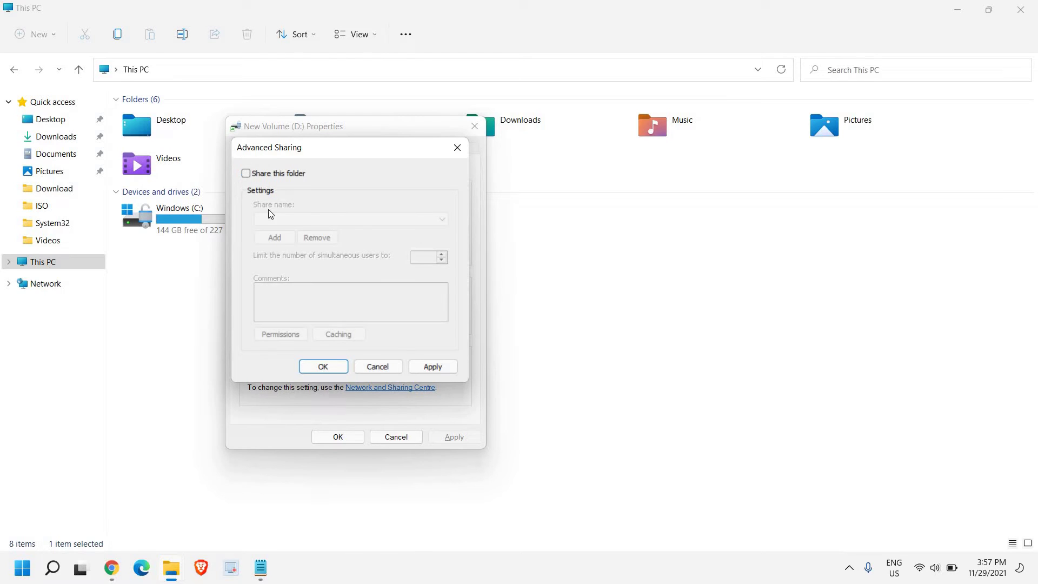
left_click(247, 175)
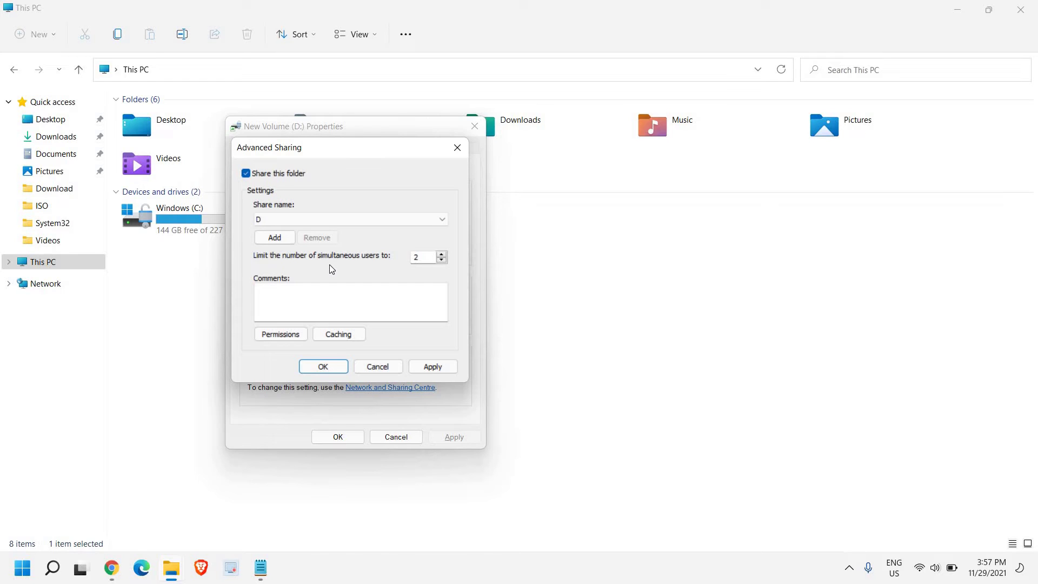
double_click(425, 257)
type("5")
left_click(398, 293)
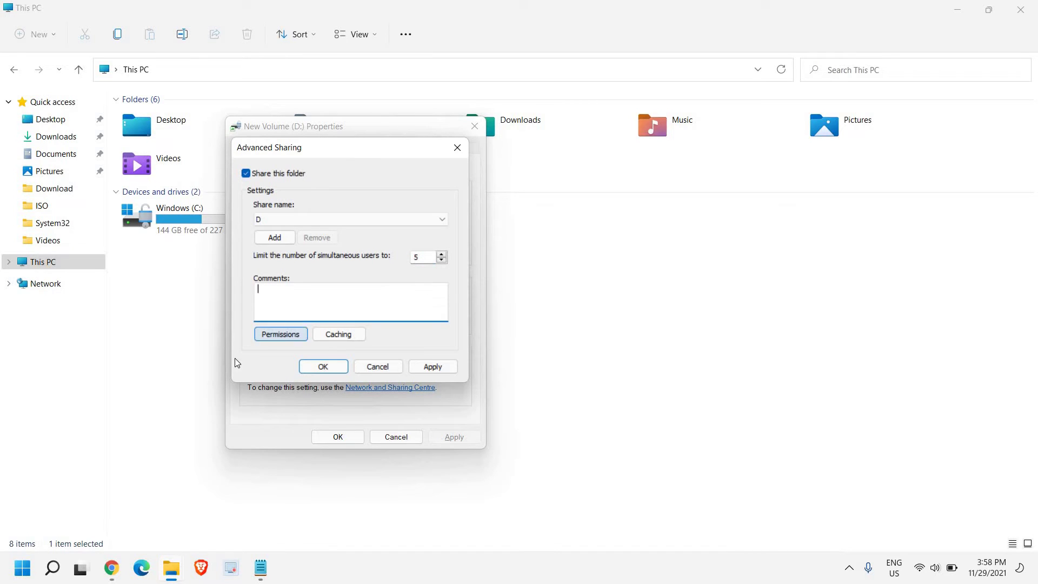
left_click(268, 335)
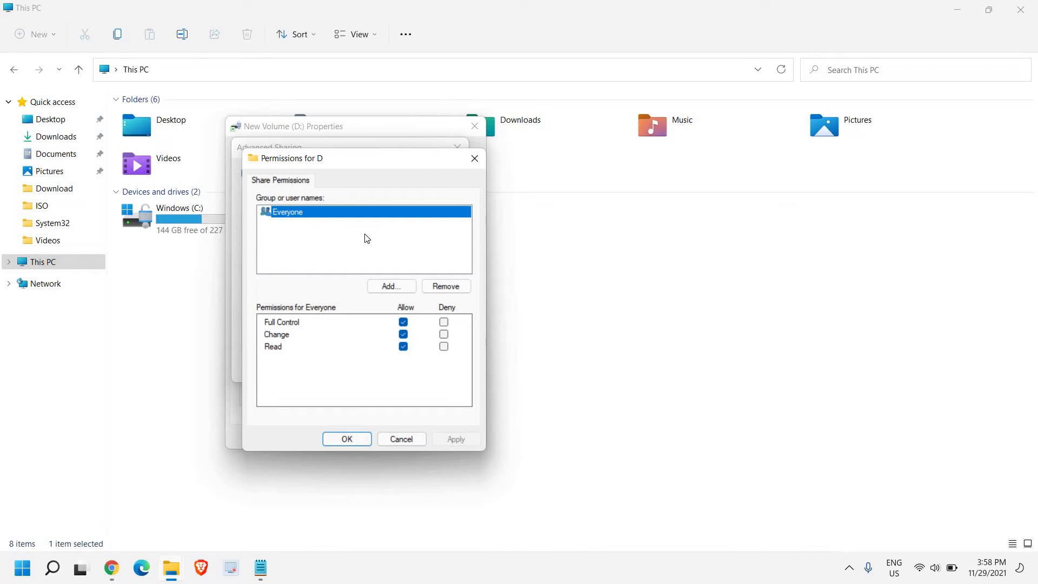
Reduce Everyone's share permissions on D to Read only, clearing Full Control and Change, and apply.
left_click(391, 286)
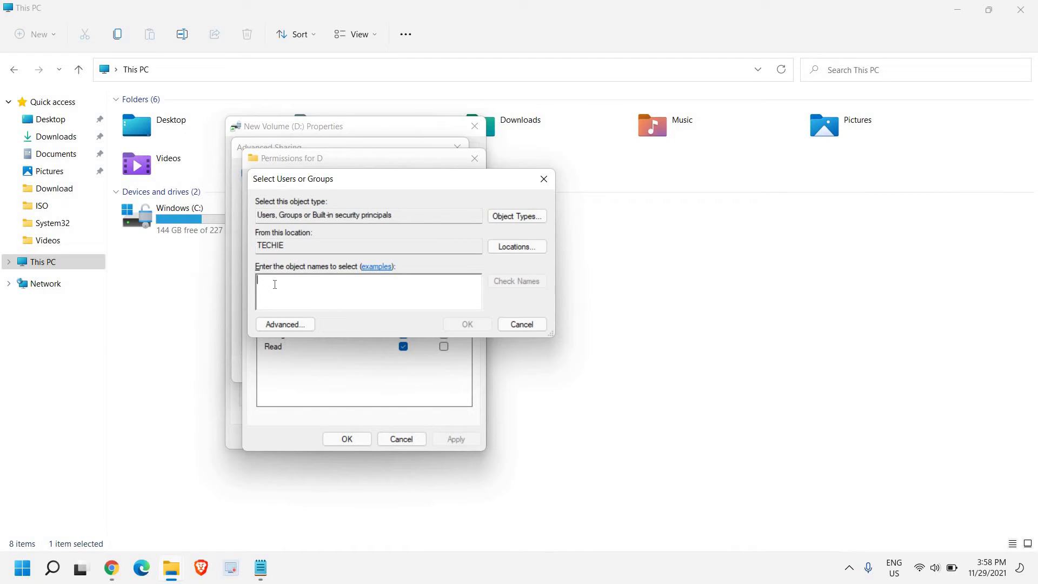
key("Escape")
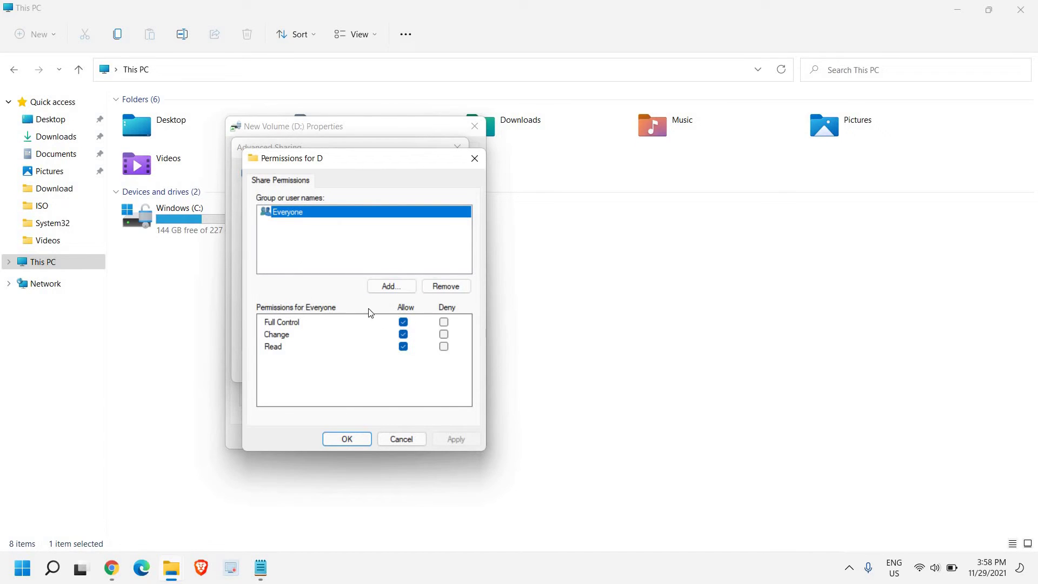
left_click(404, 322)
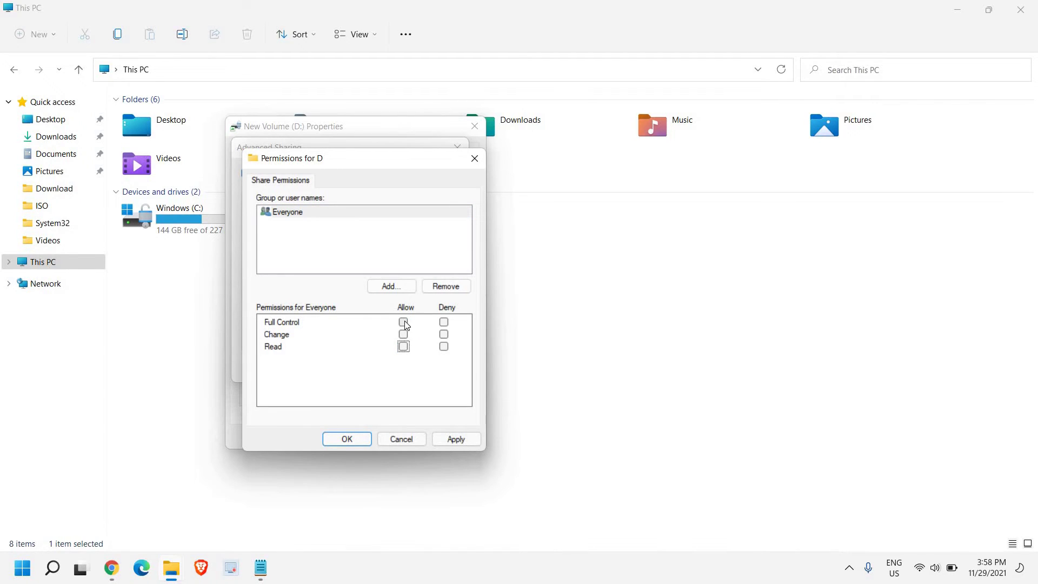
left_click(405, 322)
left_click(407, 347)
left_click(403, 334)
left_click(403, 334)
left_click(471, 444)
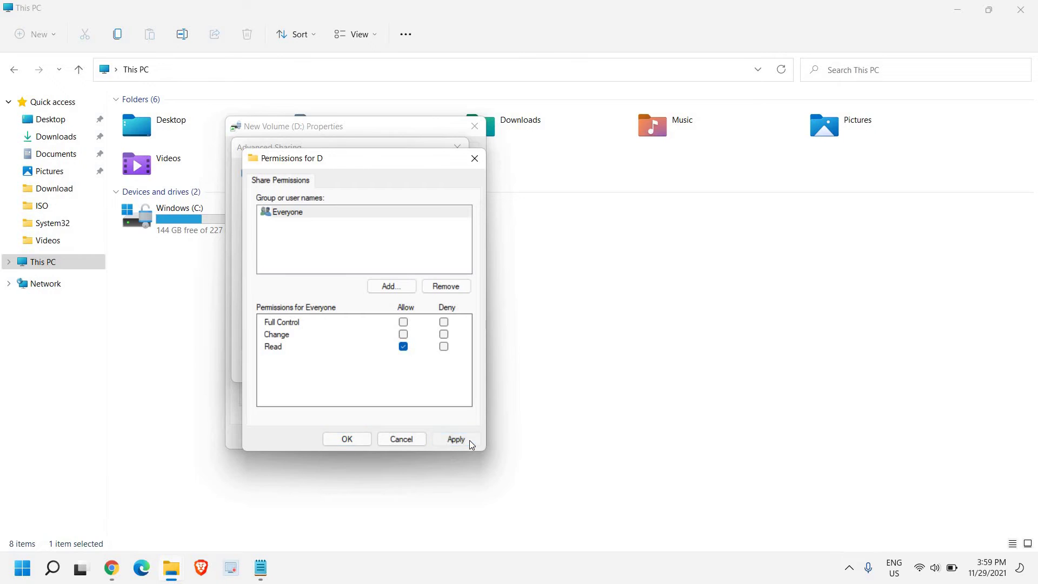
Confirm the permissions and advanced sharing for D:, then close its Properties dialog.
left_click(343, 439)
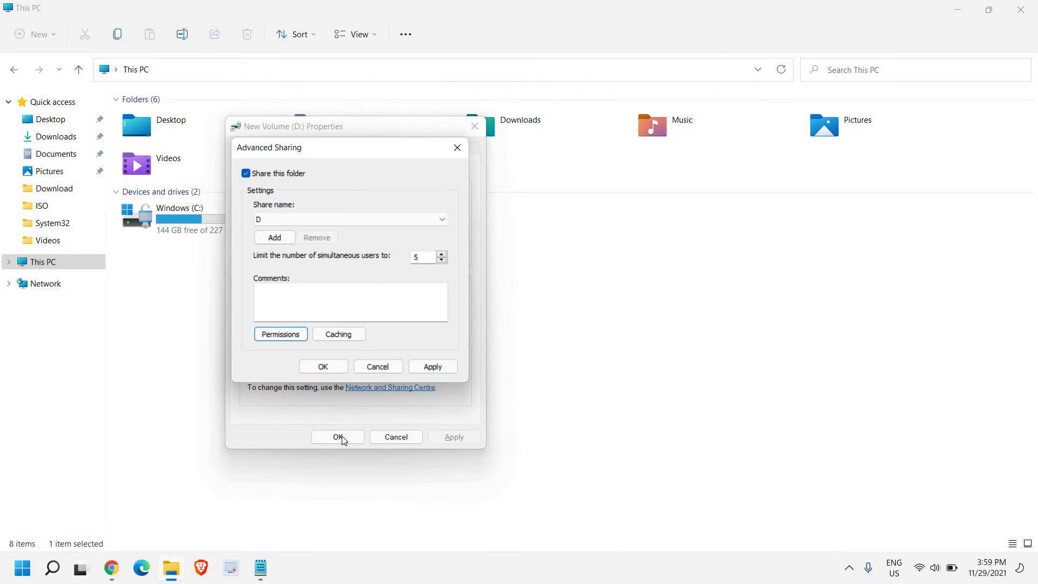
left_click(434, 368)
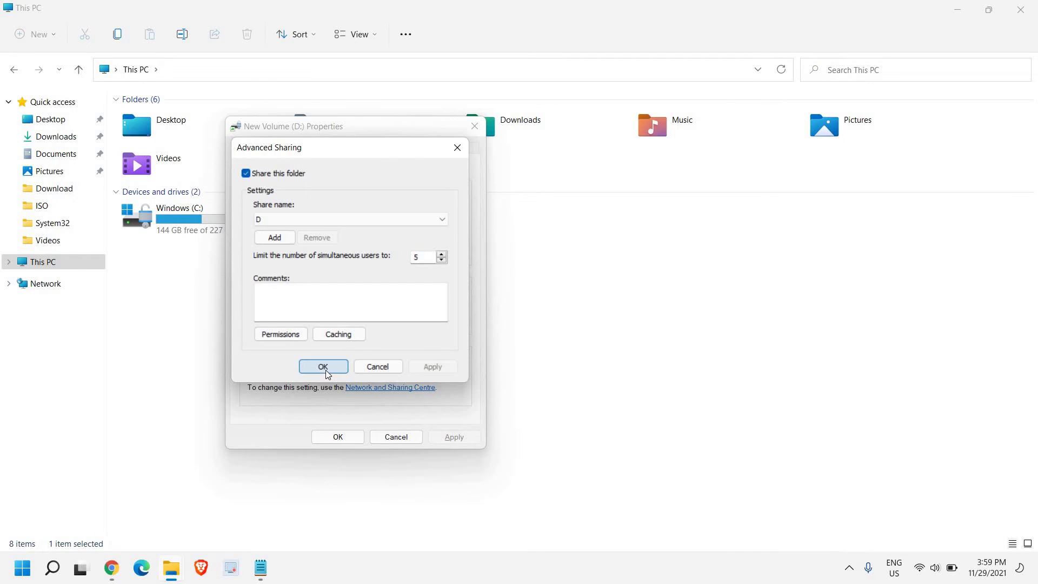
left_click(324, 367)
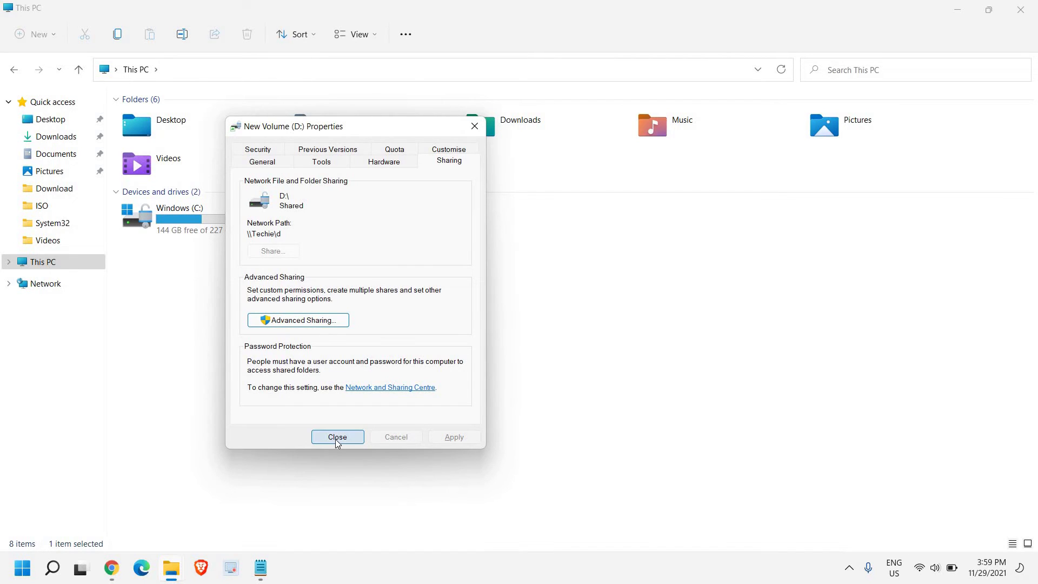
left_click(337, 437)
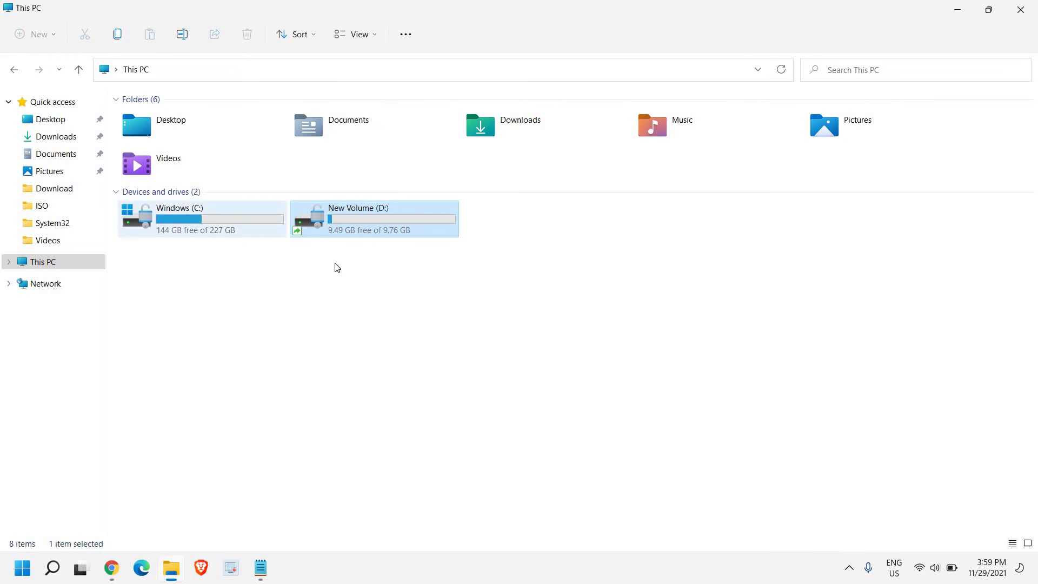
Bring up Advanced Sharing for the Research folder on D:, shared as Research with a 20-user limit.
double_click(368, 227)
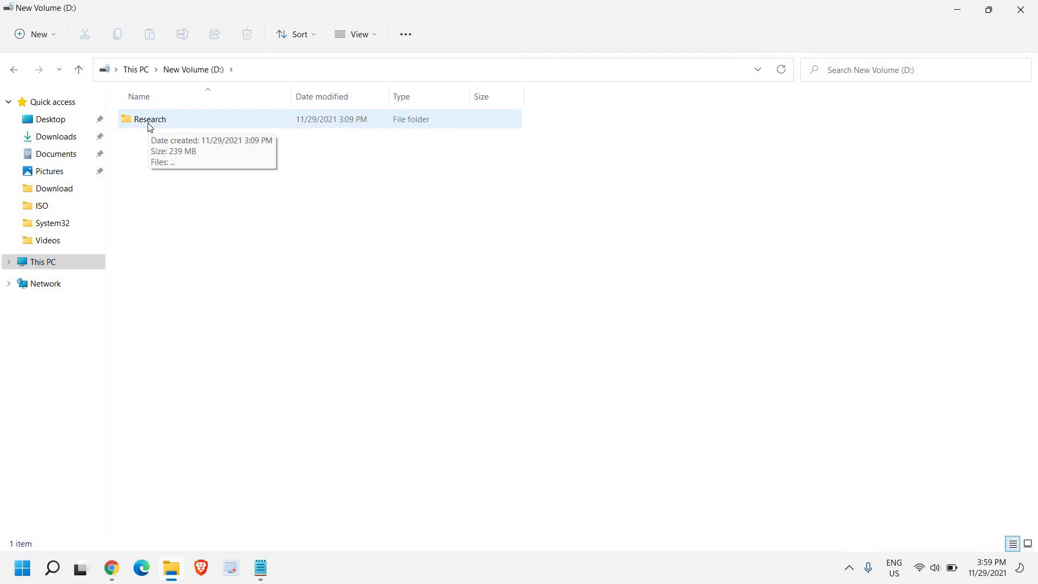
left_click(151, 128)
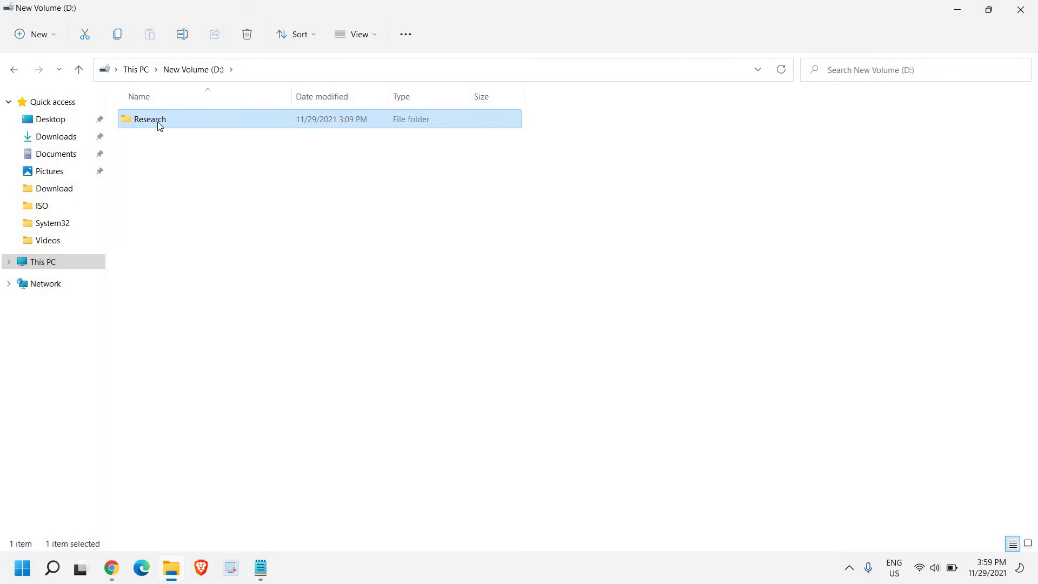
right_click(157, 123)
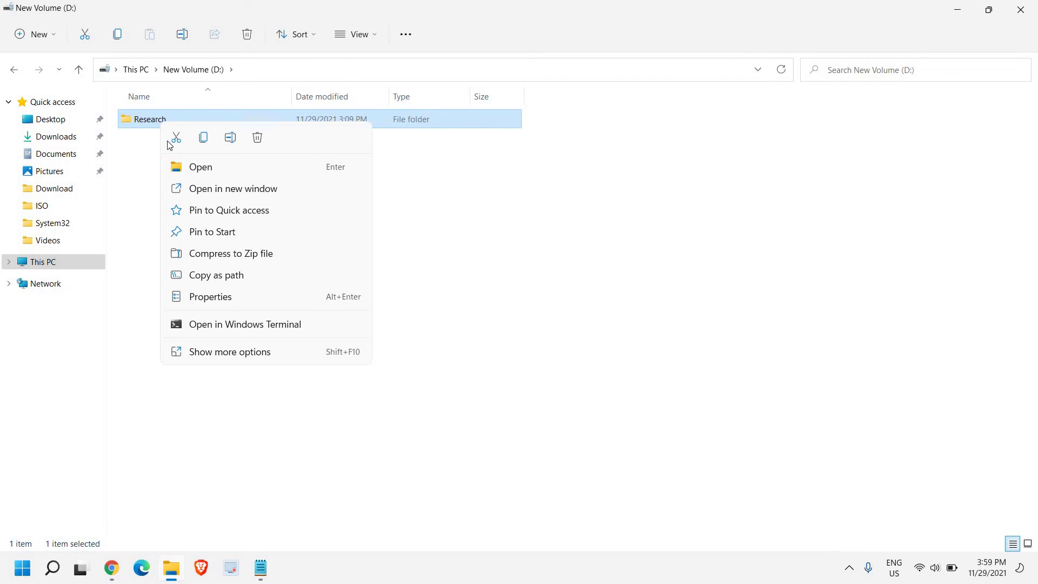
left_click(210, 296)
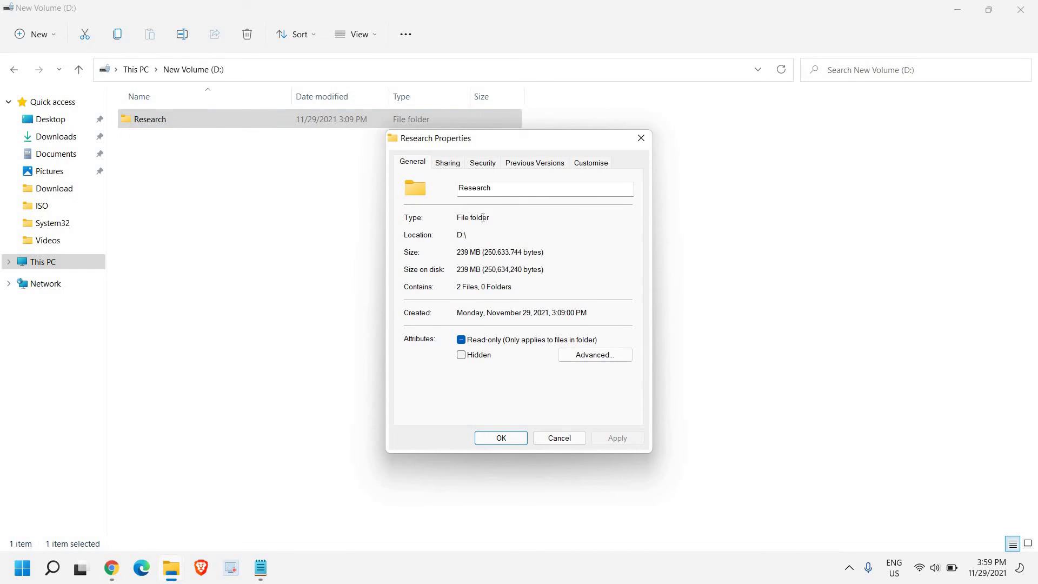
left_click(453, 165)
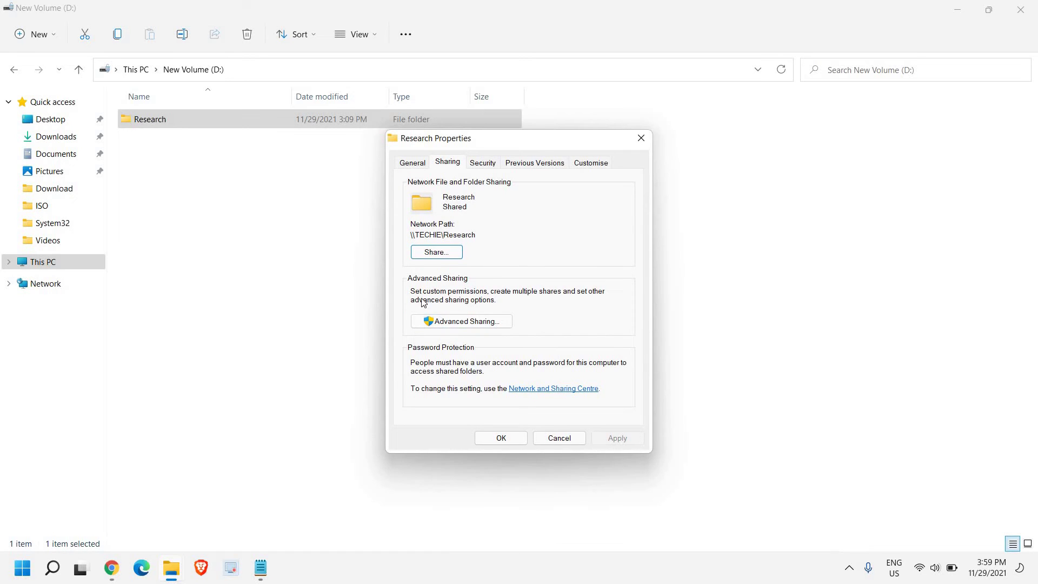
left_click(455, 321)
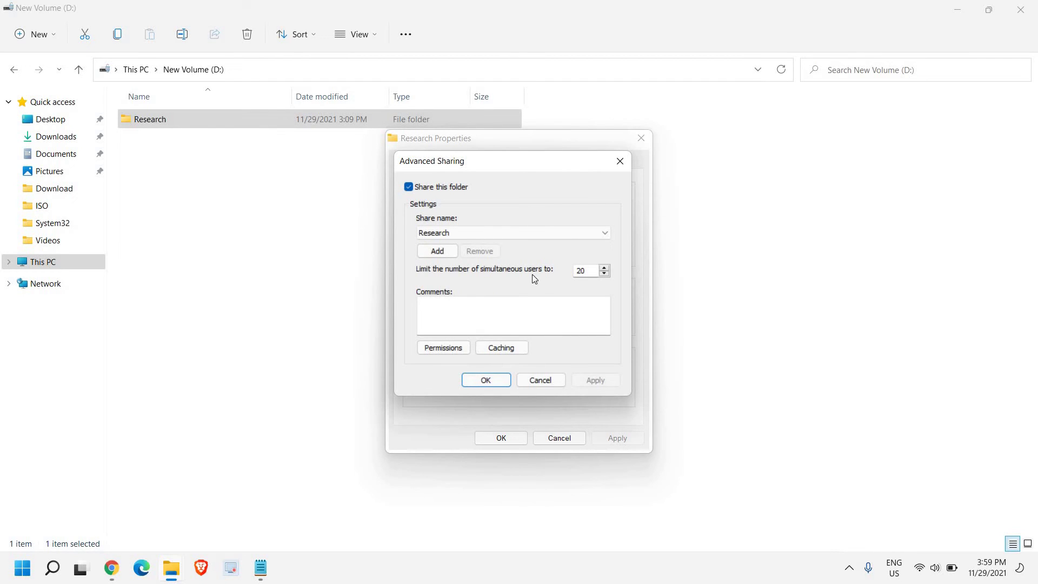
Keep Share this folder ticked for Research and check Everyone has Full Control, Change and Read.
left_click(409, 187)
left_click(409, 187)
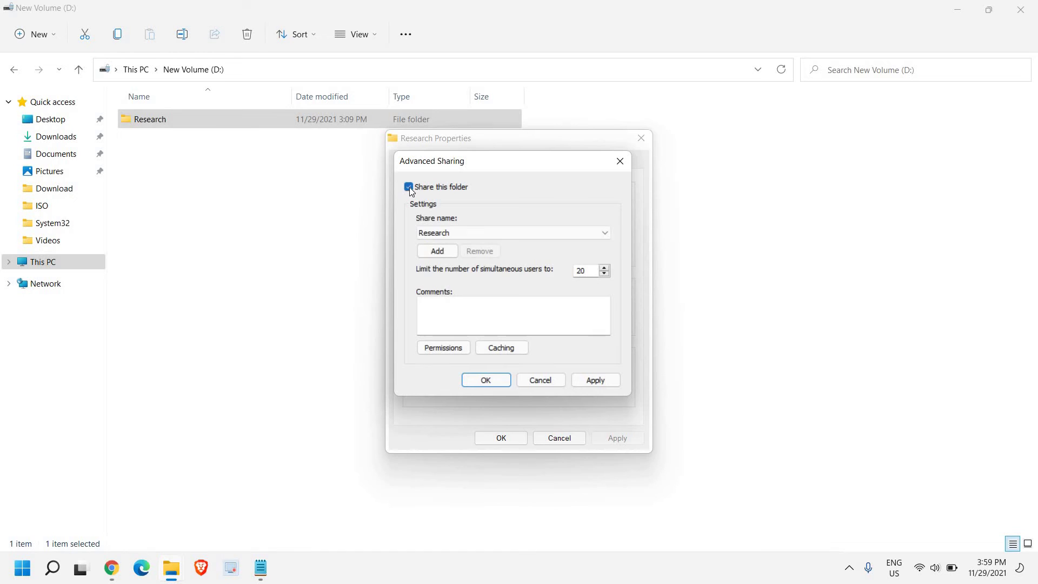
left_click(436, 349)
left_click(444, 238)
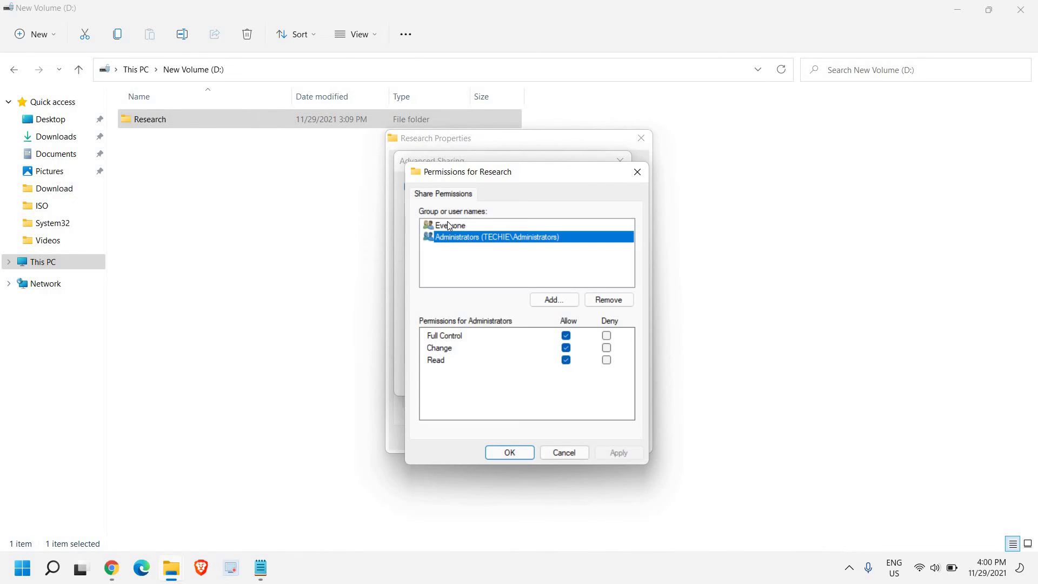
left_click(452, 226)
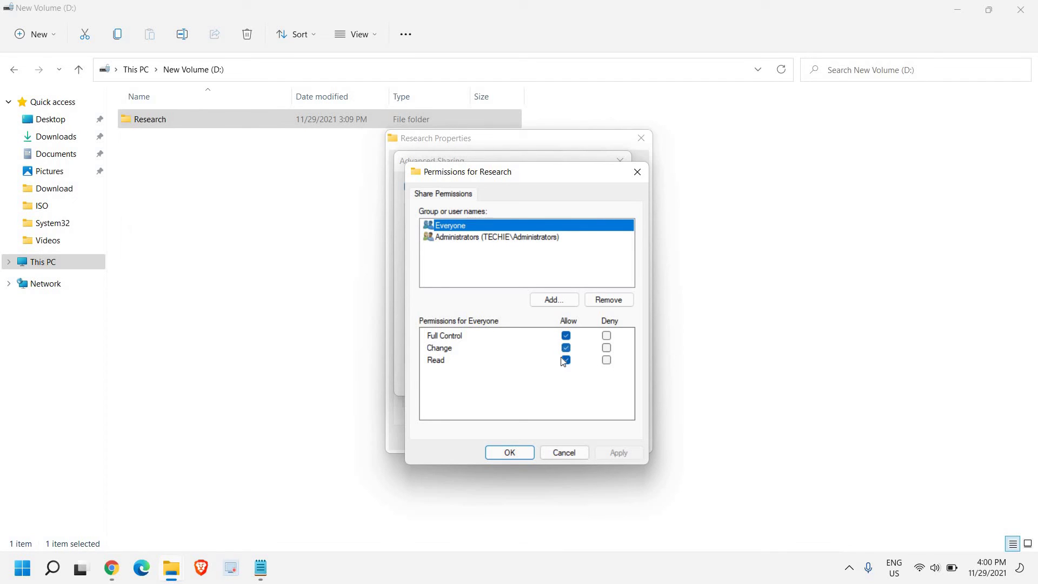
Confirm the Research permissions and sharing settings, then close the folder's Properties.
left_click(503, 454)
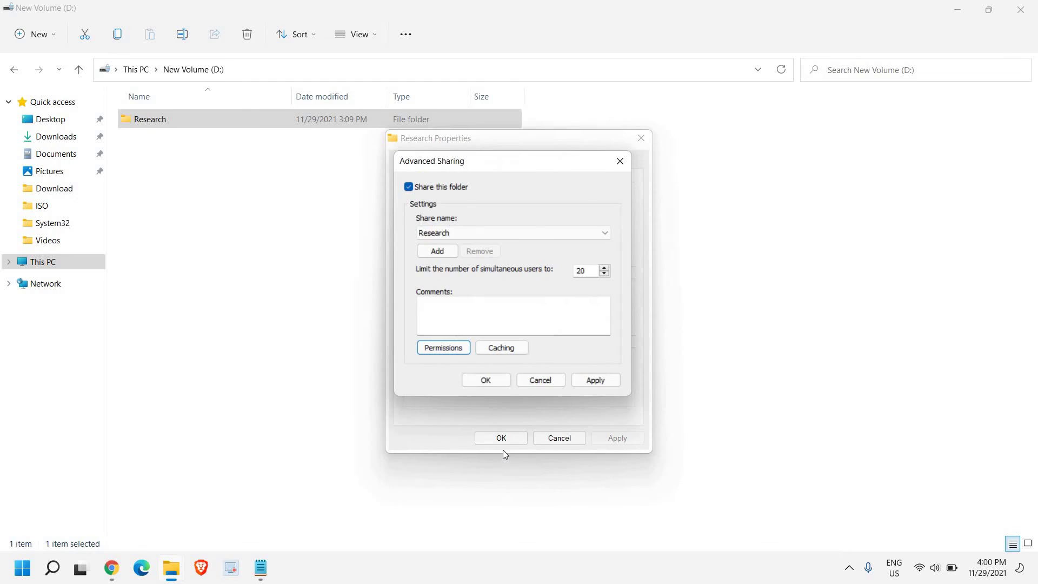
left_click(596, 382)
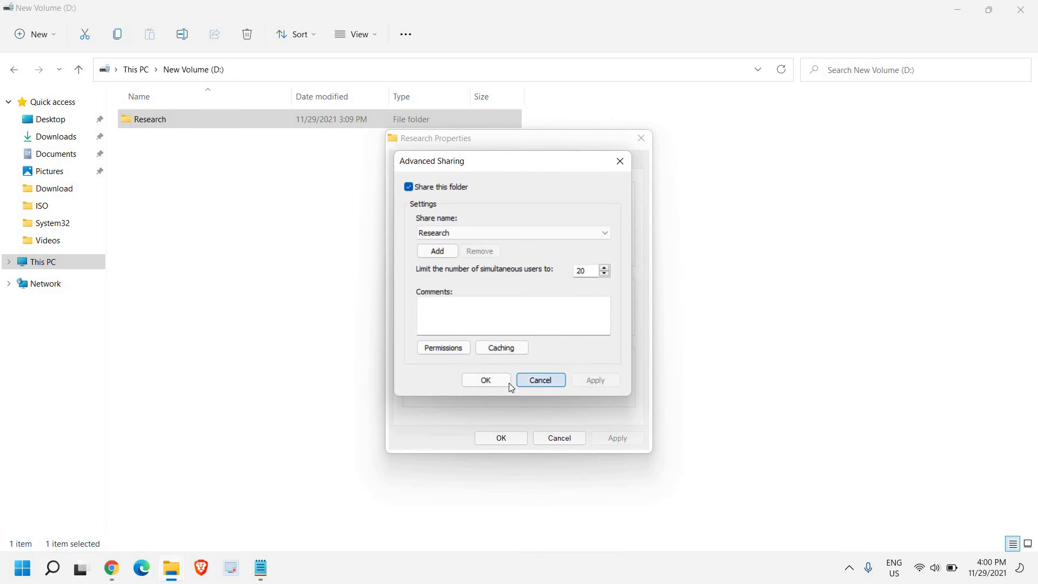
left_click(493, 379)
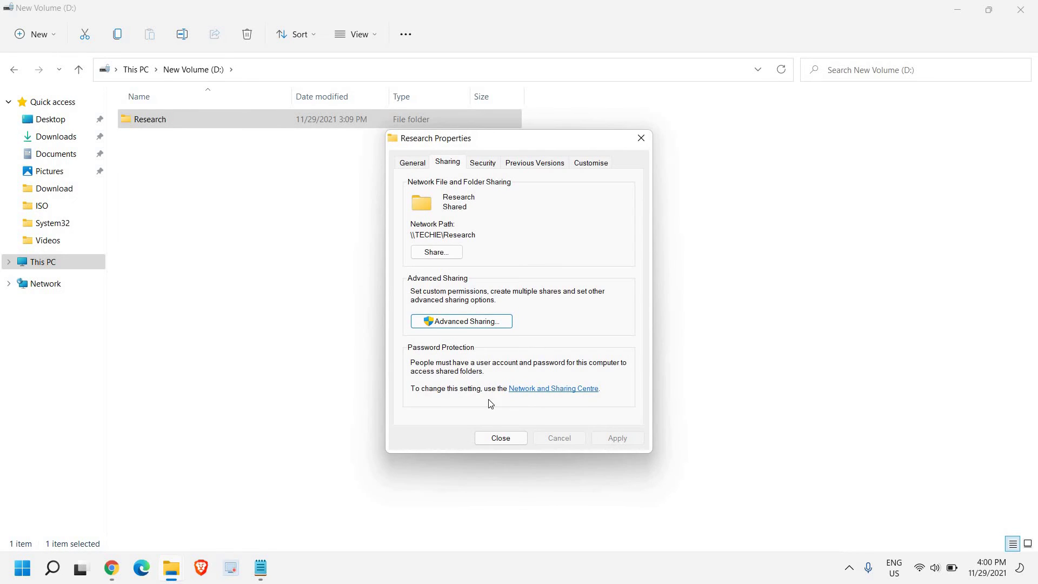
left_click(500, 438)
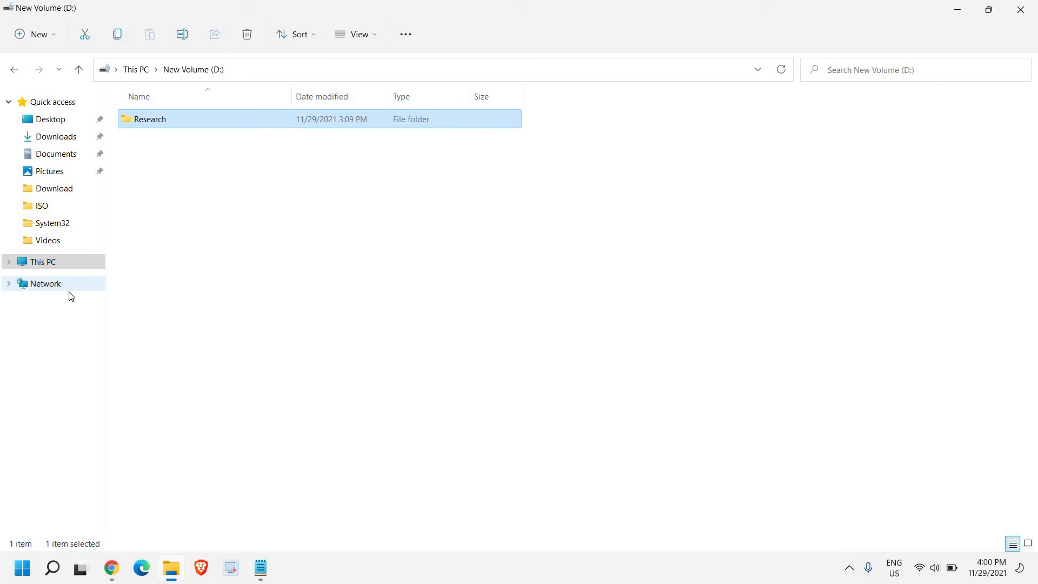
Browse Network > TECHIE, verify the Research share opens, and return to TECHIE's shares d and Research.
left_click(50, 293)
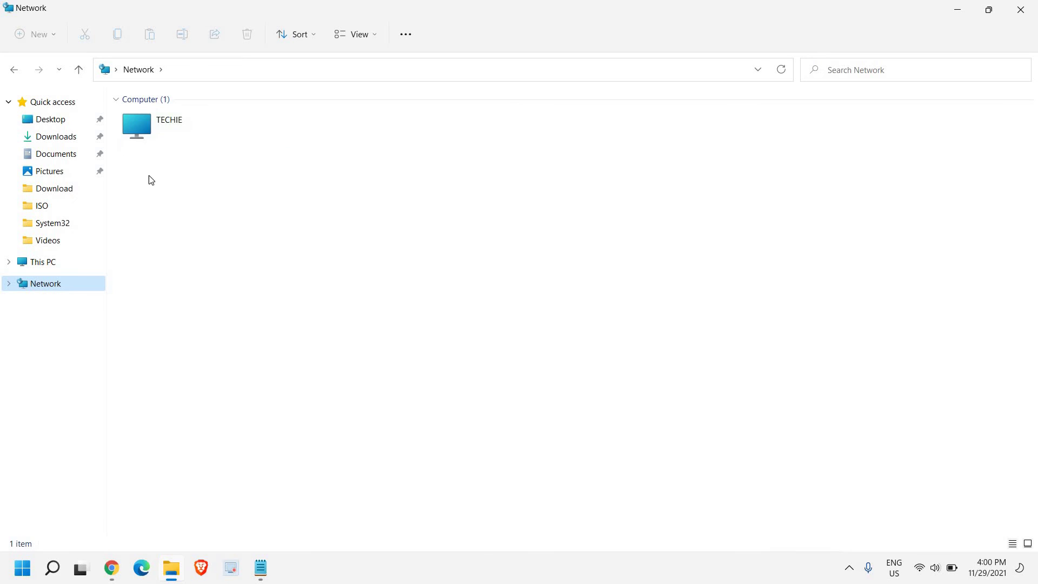
left_click(178, 128)
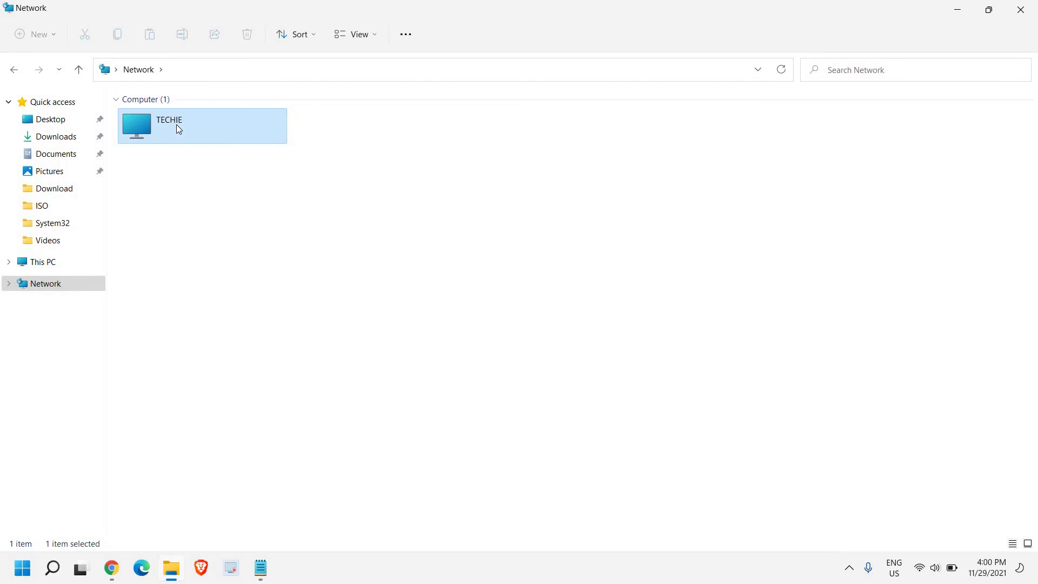
double_click(178, 128)
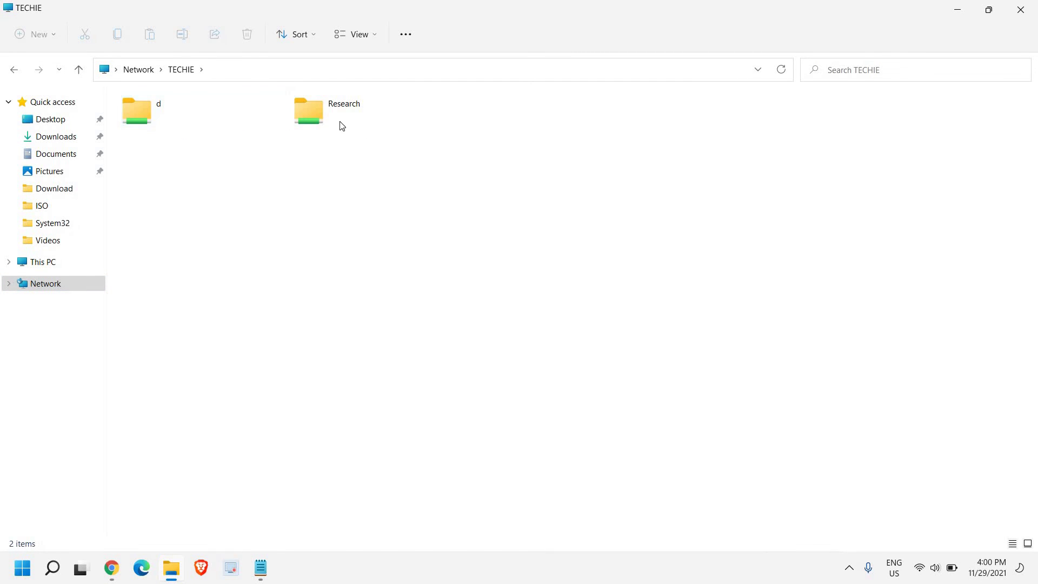
double_click(306, 117)
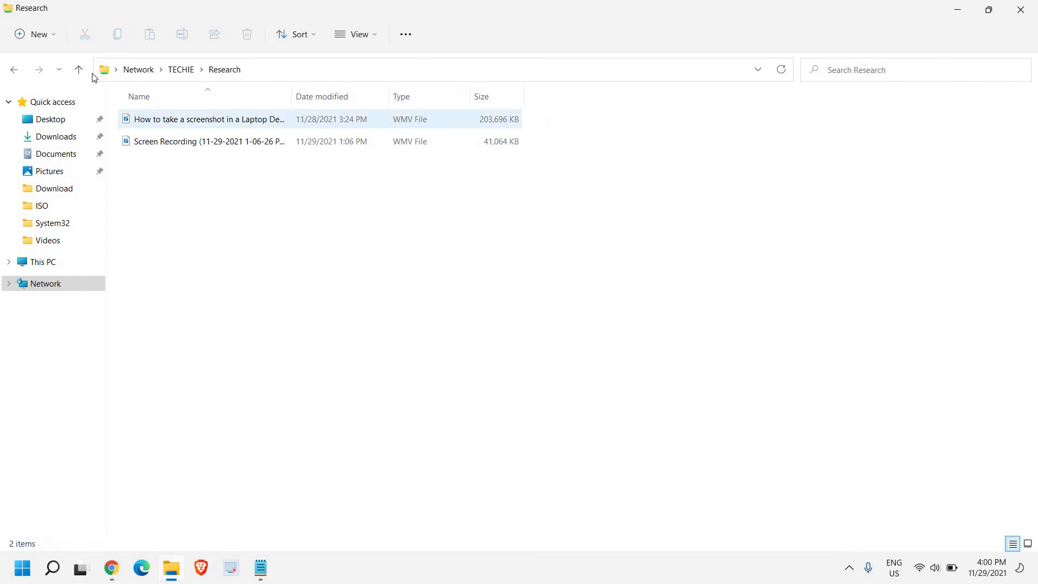
left_click(14, 70)
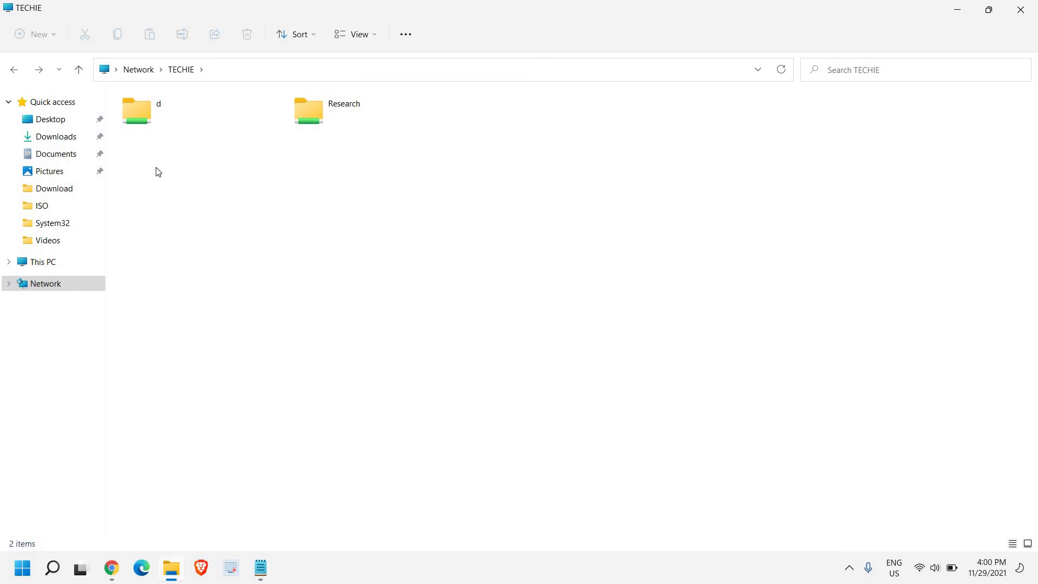